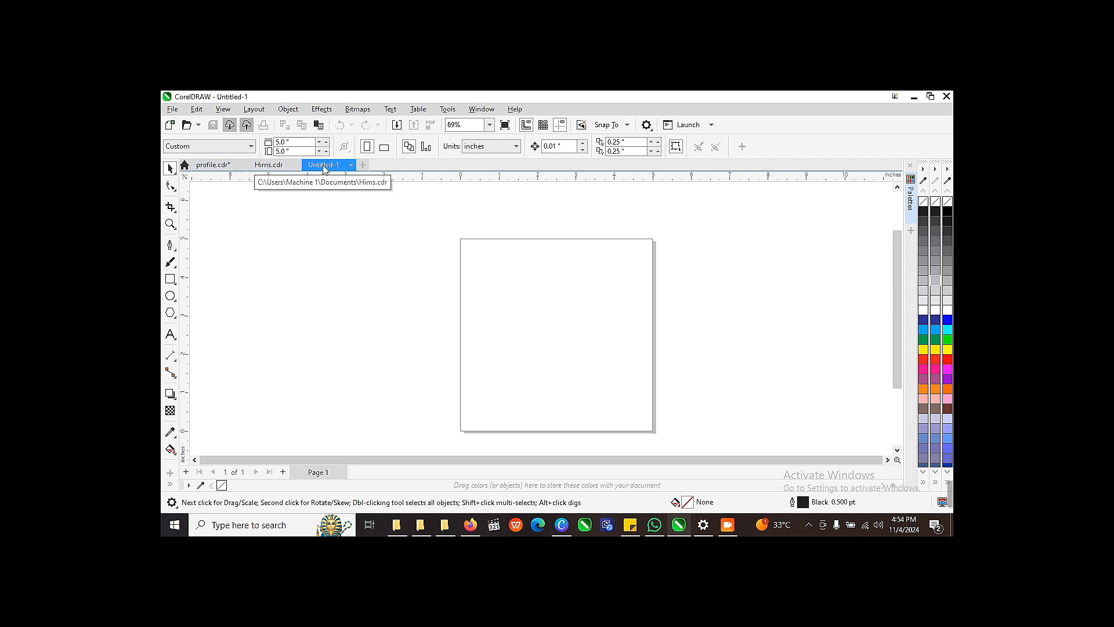
# Step: View the open profile.cdr, Hims.cdr and Untitled-1 documents, and create a new custom 5 × 5 inch document
pyautogui.click(218, 167)
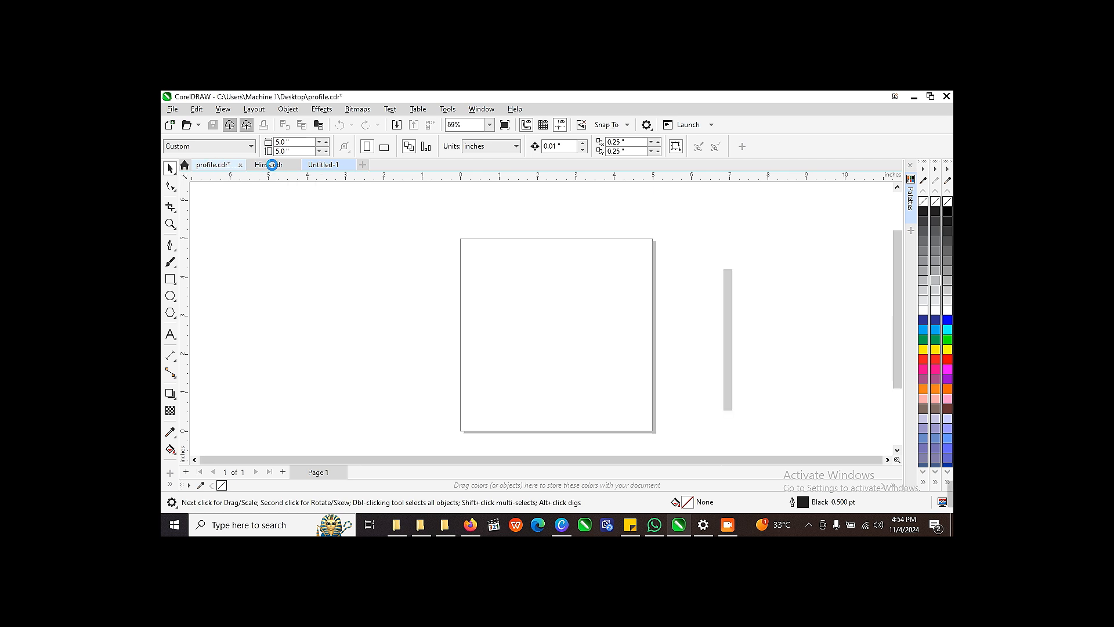
pyautogui.click(273, 166)
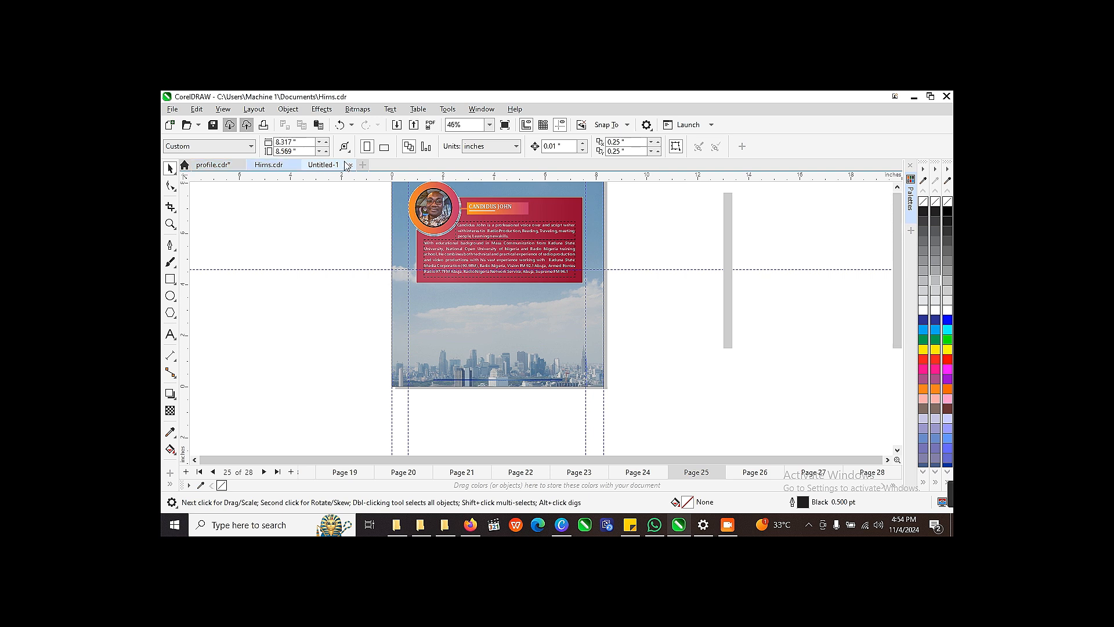
pyautogui.click(314, 167)
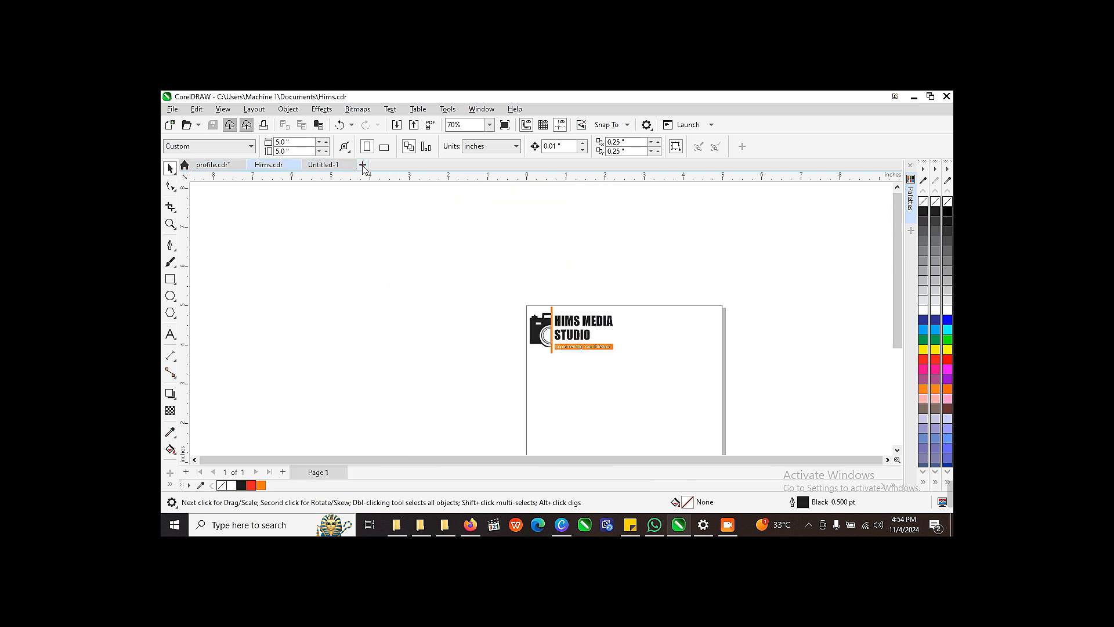
pyautogui.click(362, 167)
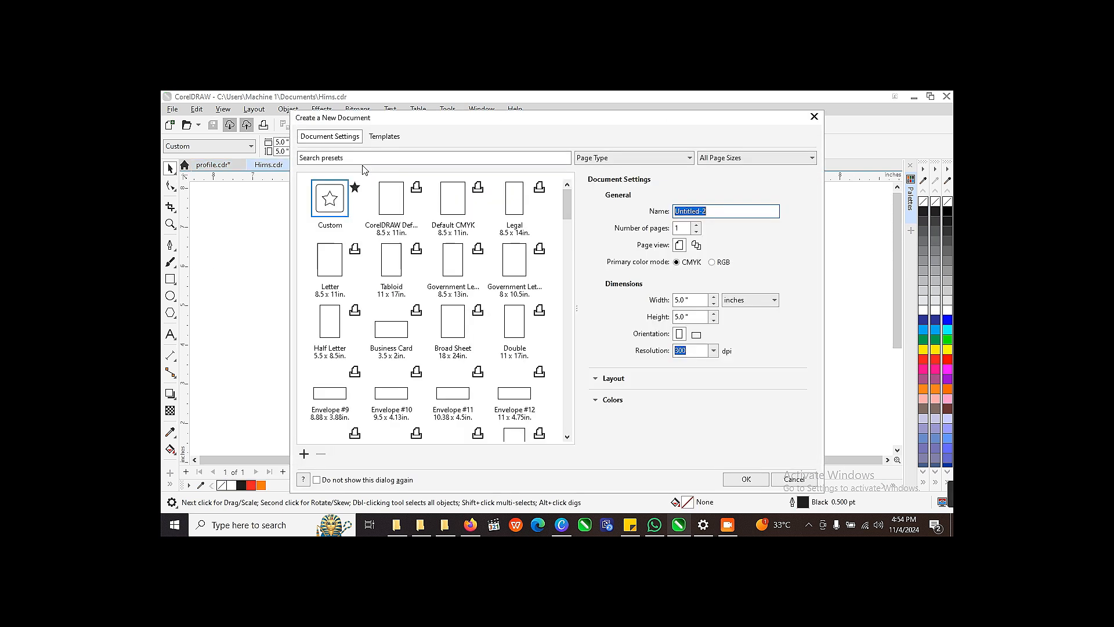
pyautogui.click(746, 478)
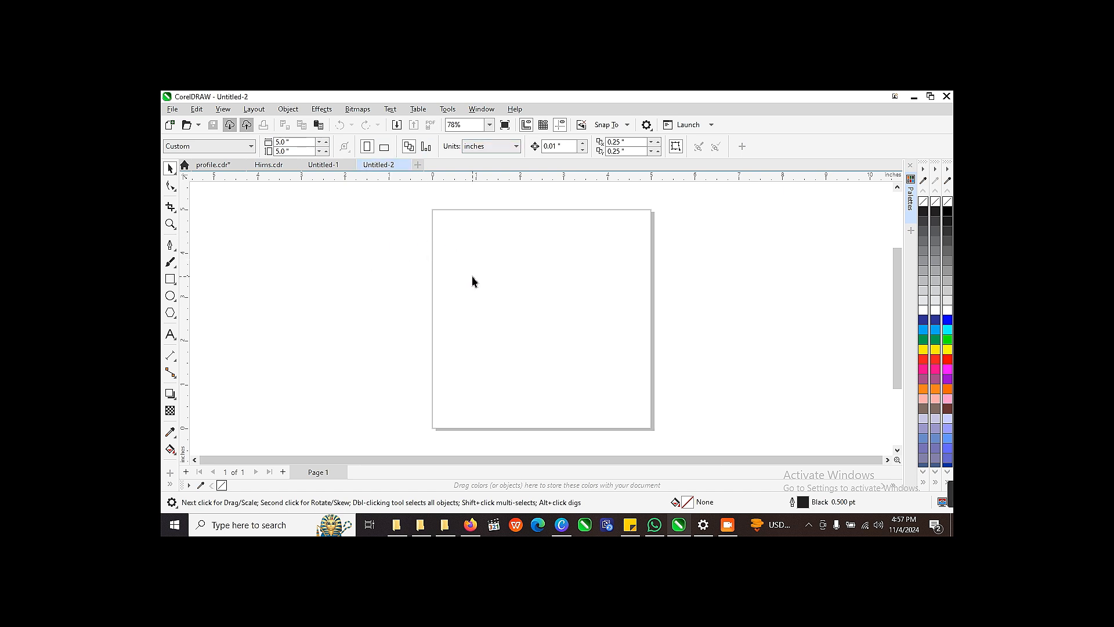
# Step: Set the page dimensions to 5 inches wide and 10 inches high
pyautogui.moveTo(292, 141); pyautogui.dragTo(264, 141)
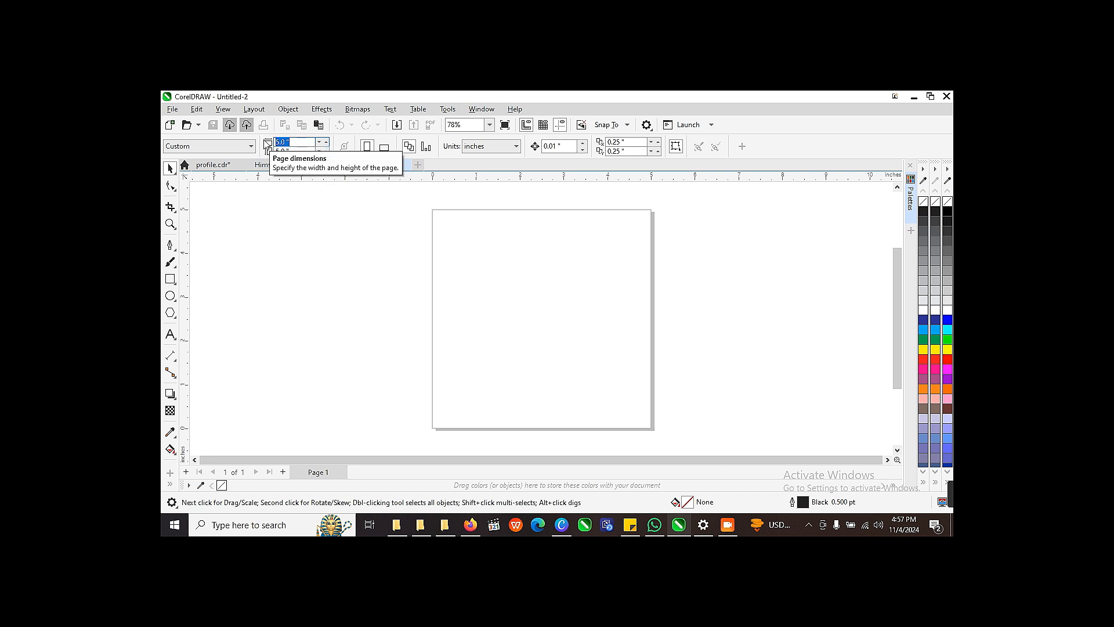
pyautogui.write('5')
pyautogui.press('Tab')
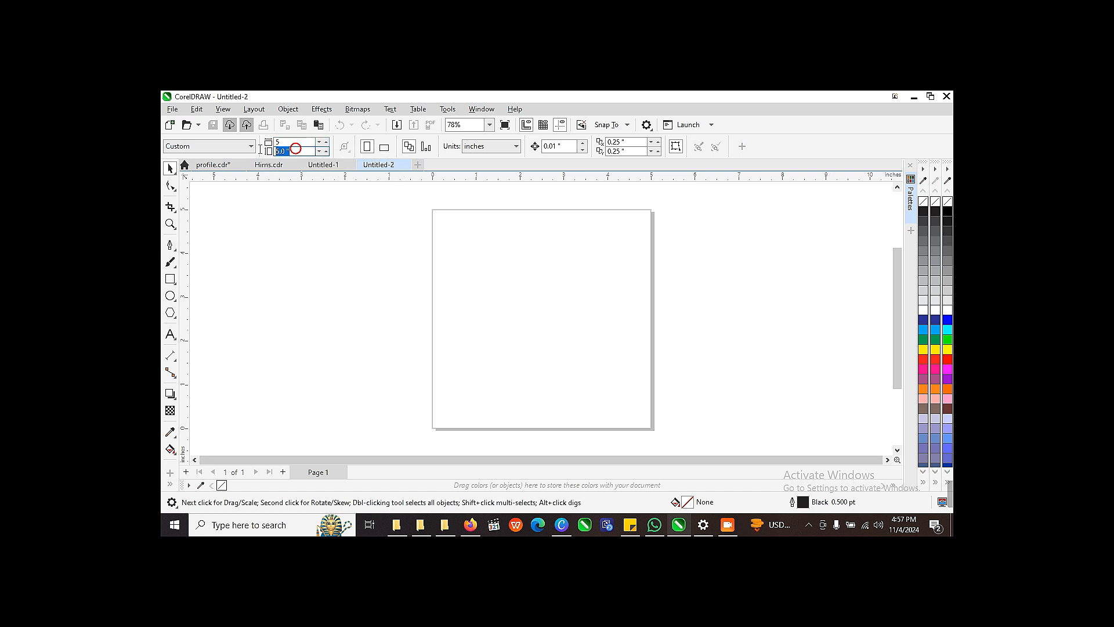
pyautogui.write('10')
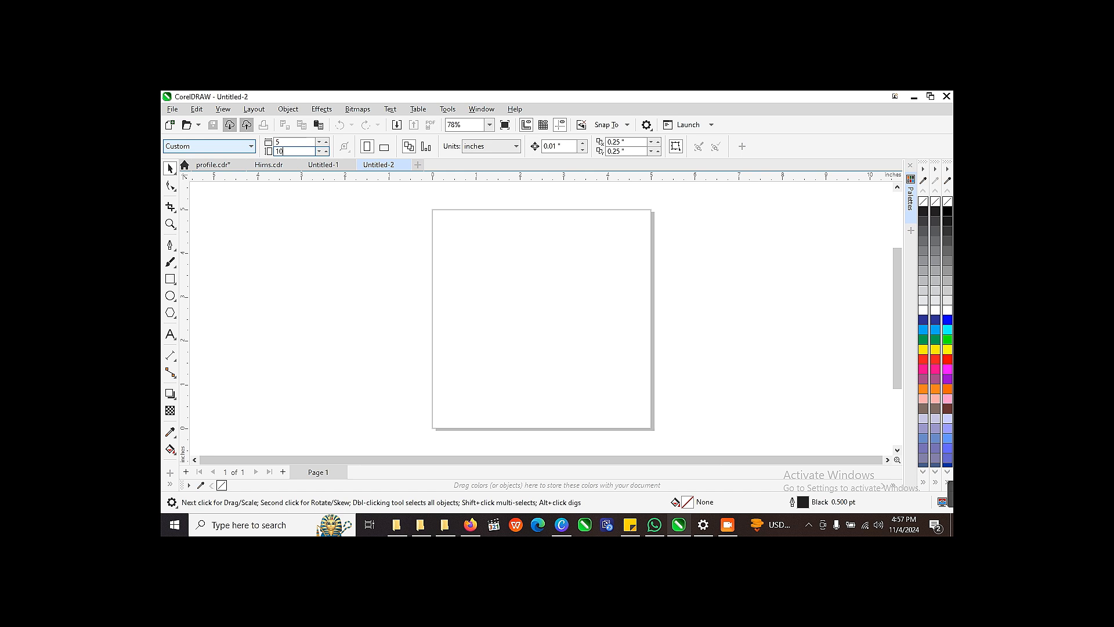
pyautogui.press('Return')
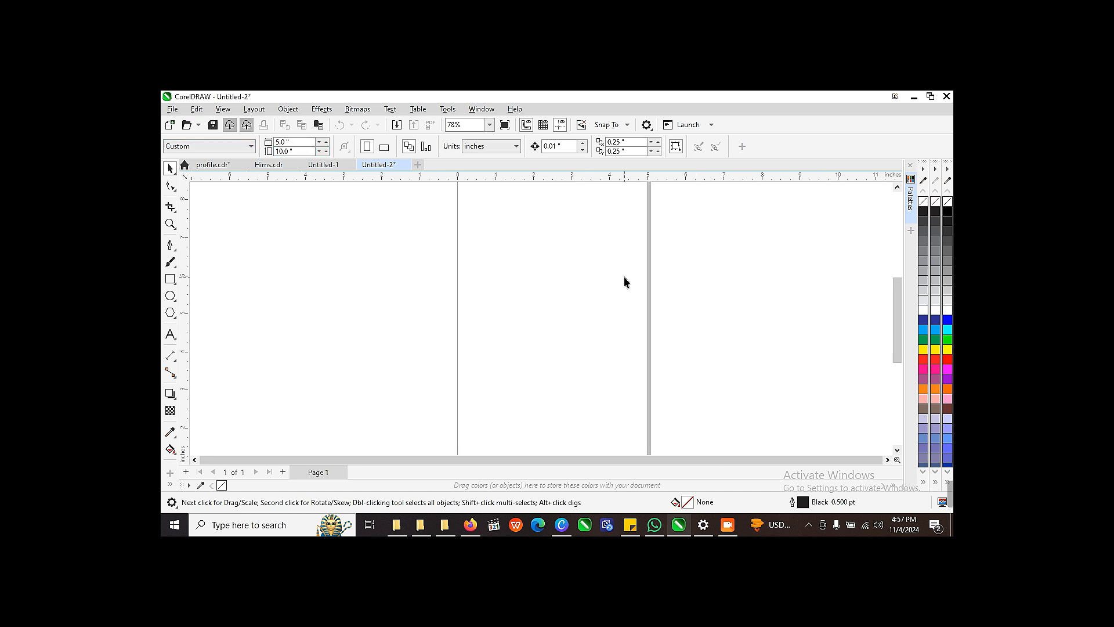
pyautogui.scroll(-3, 625, 283)
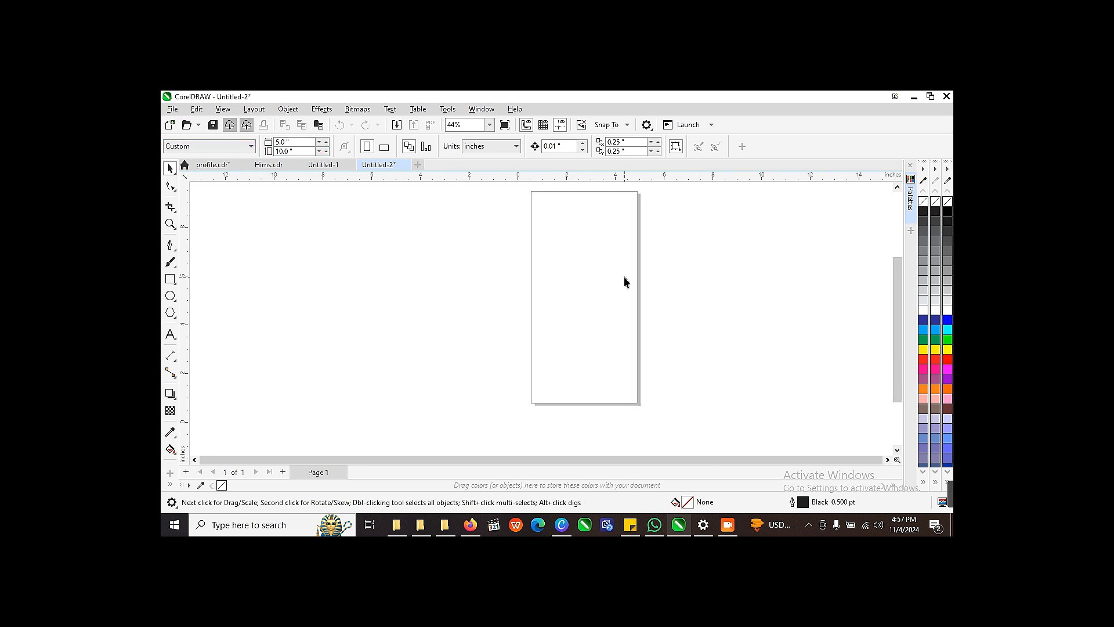
pyautogui.scroll(1, 894, 345)
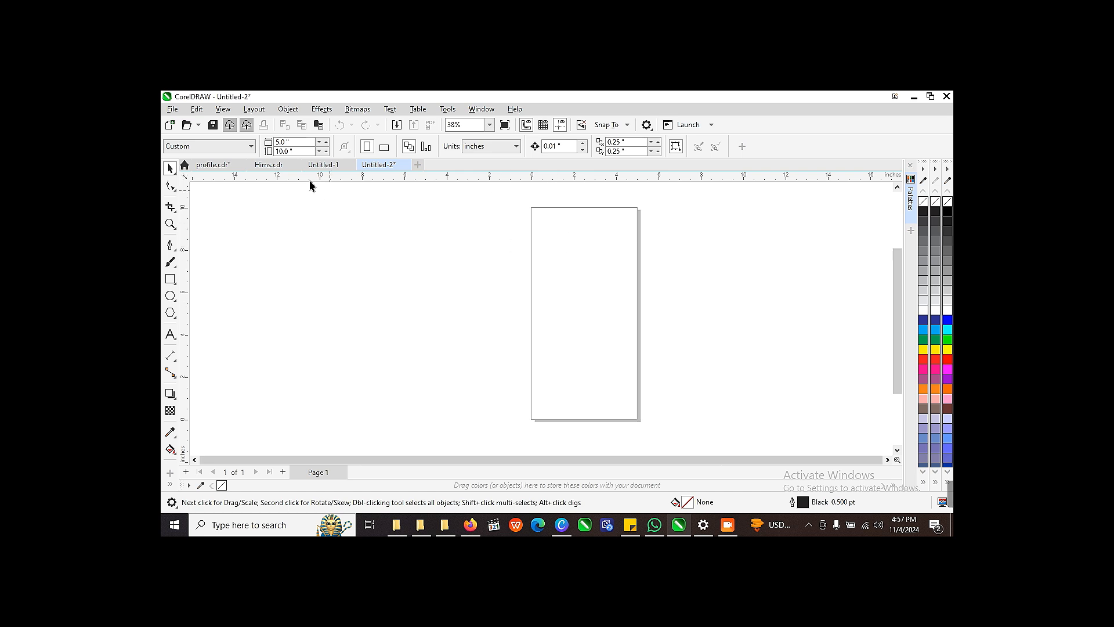
# Step: Change the page size to A4 and place a horizontal guideline at about 285 mm, just below the page's upper edge
pyautogui.click(250, 147)
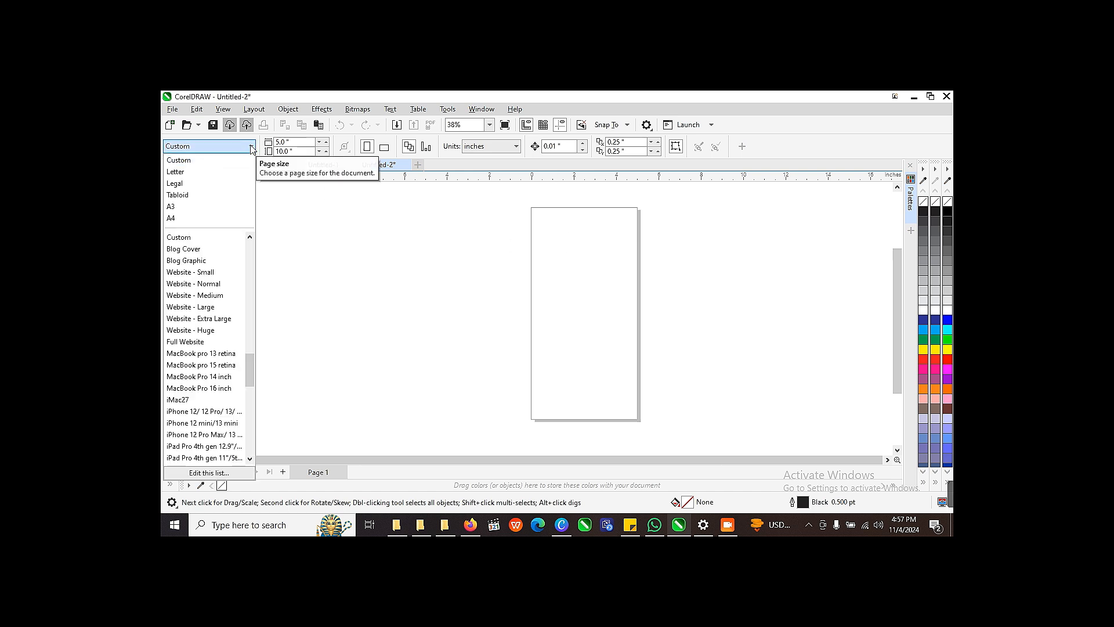
pyautogui.click(177, 219)
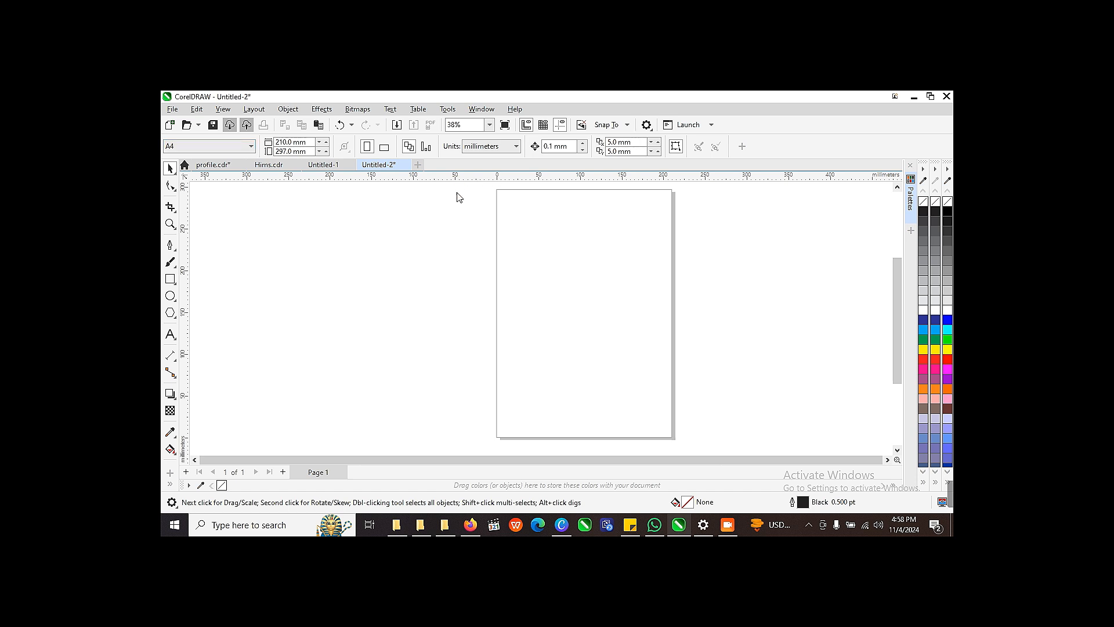
pyautogui.moveTo(457, 193); pyautogui.dragTo(500, 196)
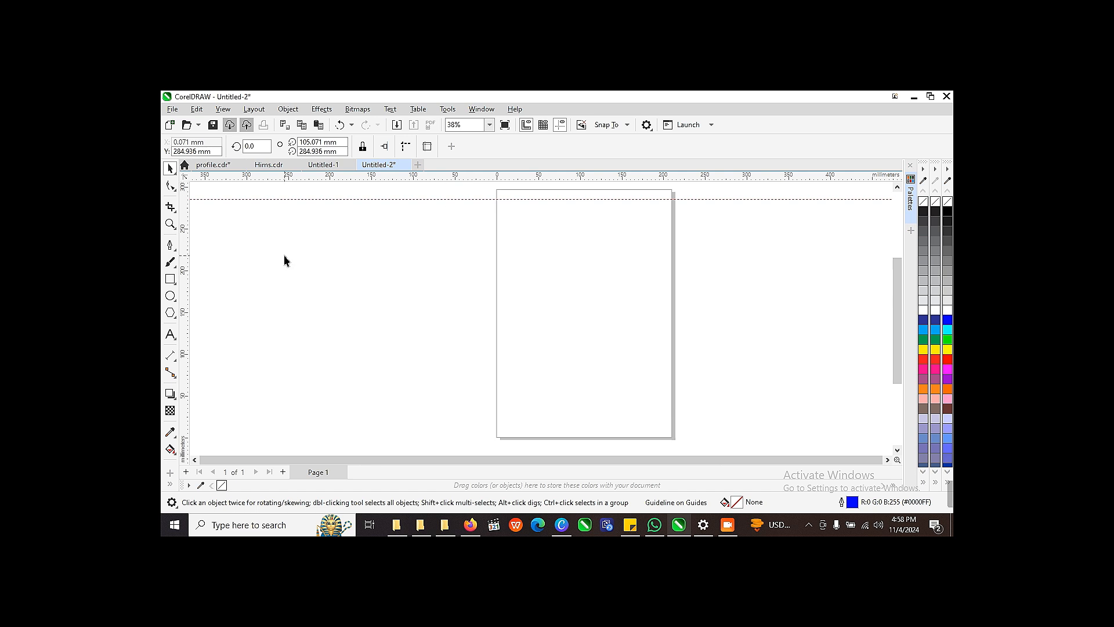
# Step: Draw two side-by-side rectangles in the page's upper part, about 95 × 93 mm on the left and 83 × 93 mm on the right
pyautogui.click(170, 279)
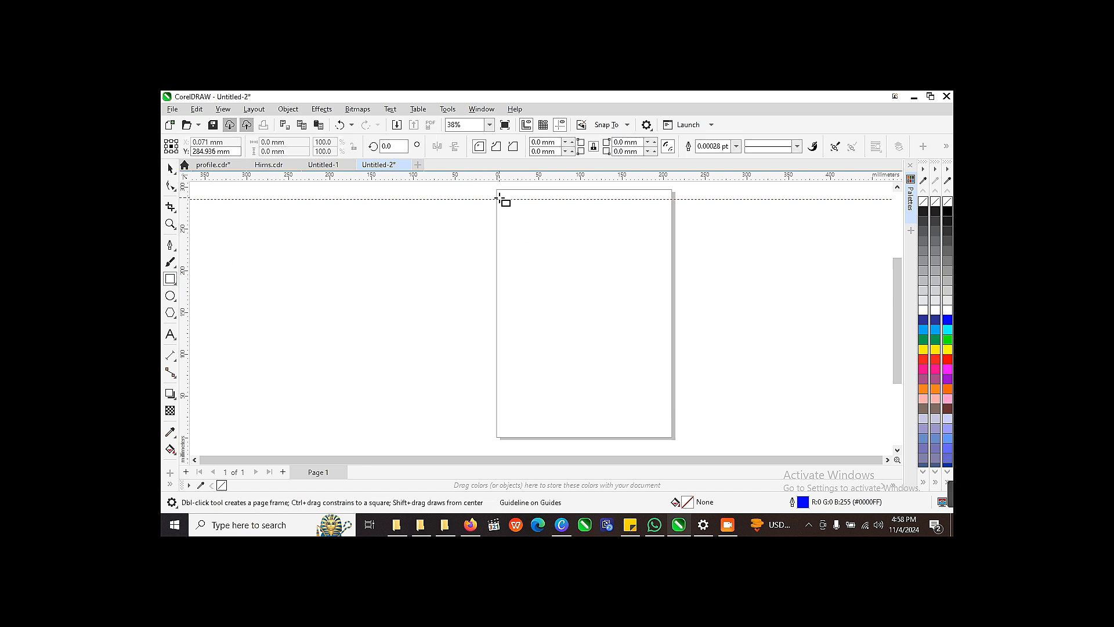
pyautogui.moveTo(499, 201); pyautogui.dragTo(578, 278)
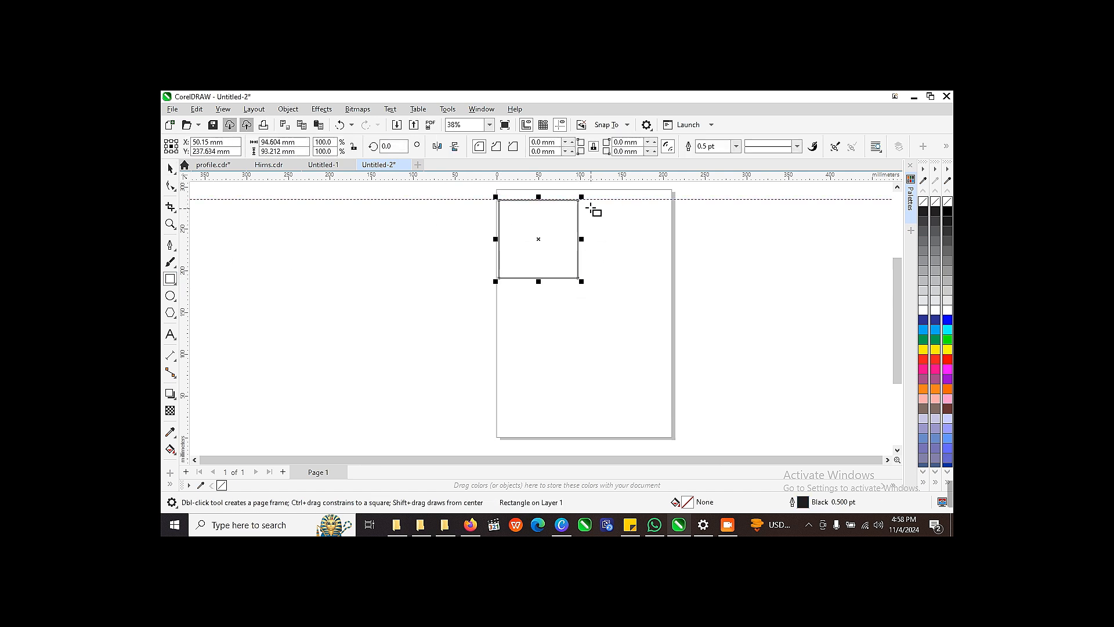
pyautogui.moveTo(590, 207); pyautogui.dragTo(659, 285)
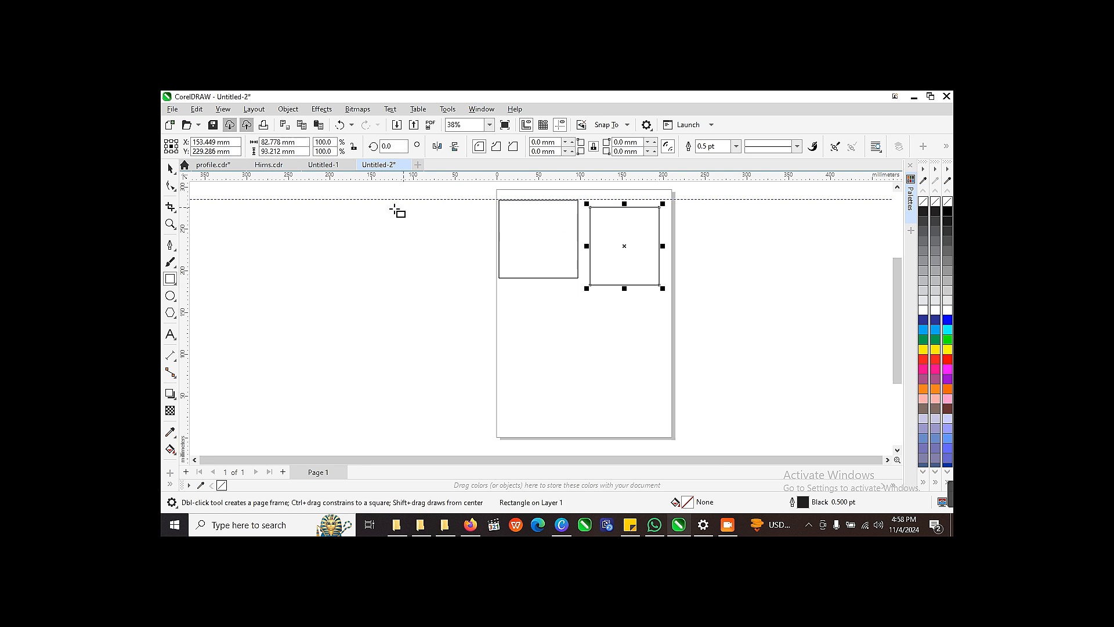
# Step: Move both rectangles so their upper edges sit level along the horizontal guideline, with the left one closer to the right one
pyautogui.moveTo(624, 246); pyautogui.dragTo(627, 241)
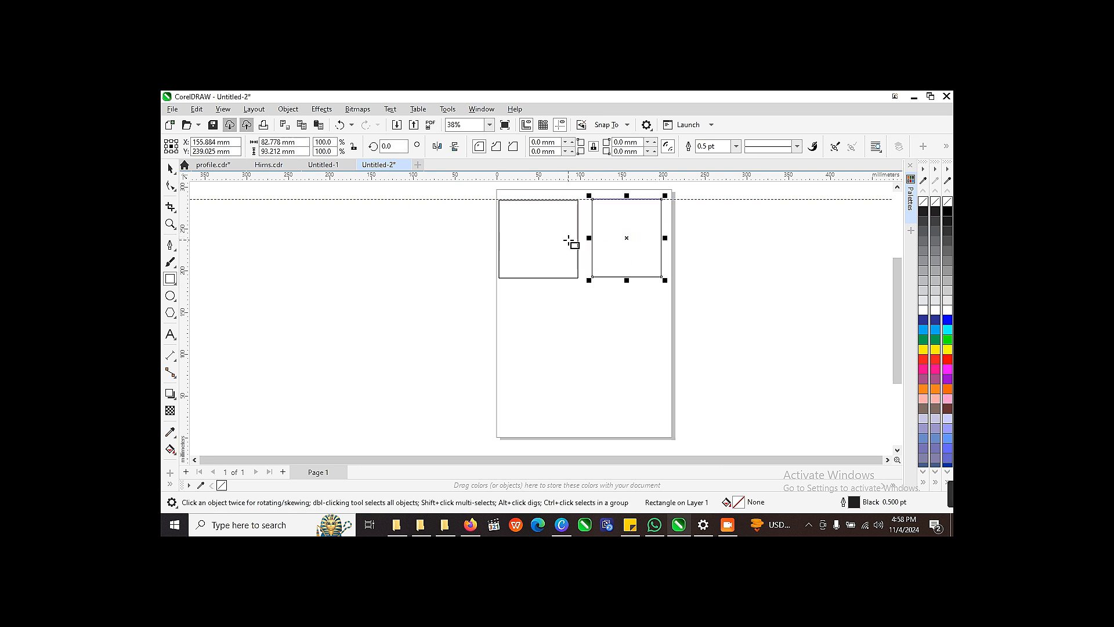
pyautogui.click(539, 239)
pyautogui.click(170, 168)
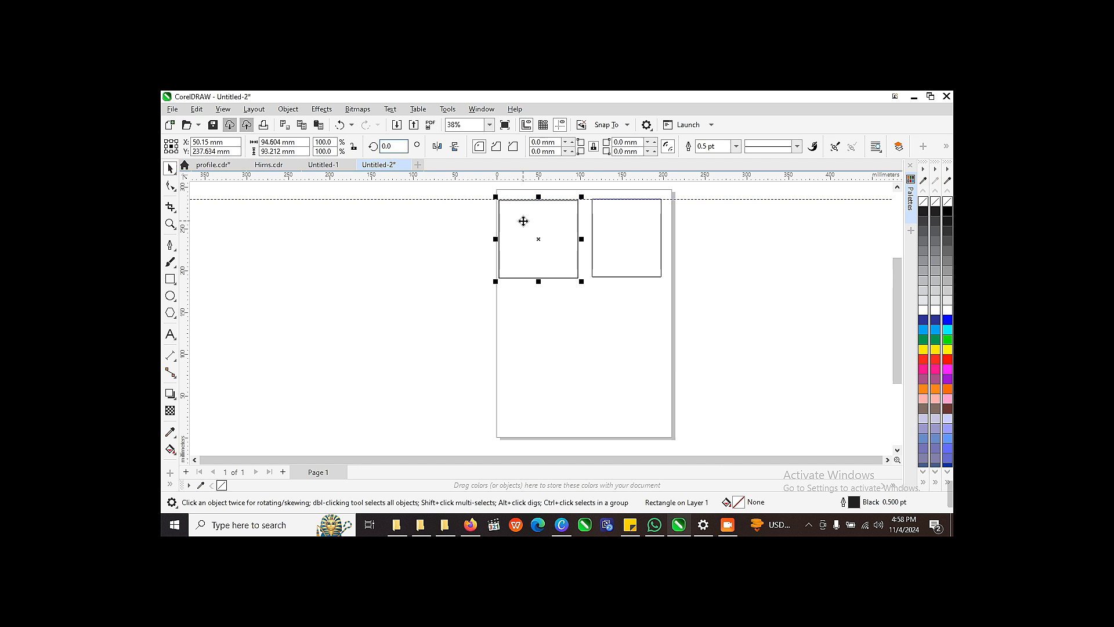
pyautogui.moveTo(551, 231); pyautogui.dragTo(559, 234)
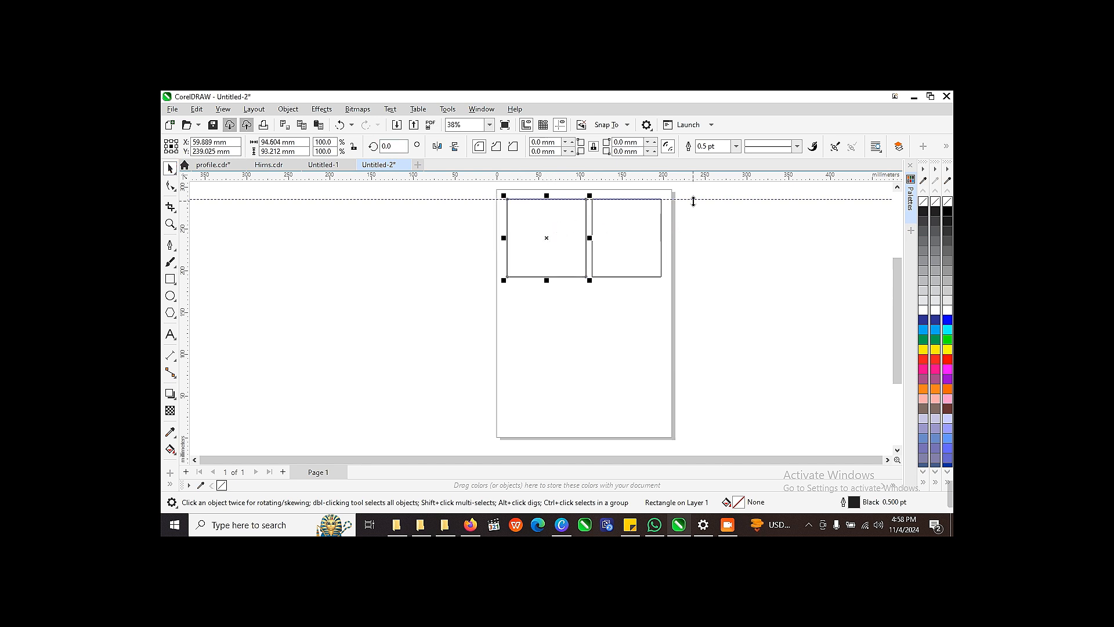
# Step: Snap the horizontal guideline to the rectangles' upper edges and nudge the left rectangle slightly to the left along it
pyautogui.click(691, 200)
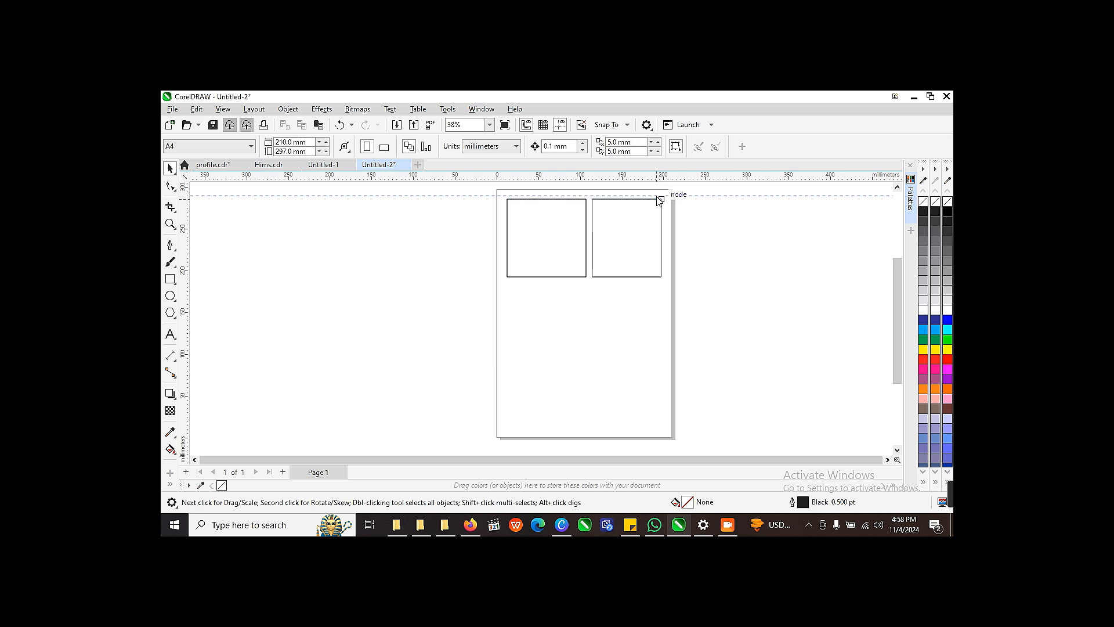
pyautogui.click(659, 199)
pyautogui.scroll(2, 568, 210)
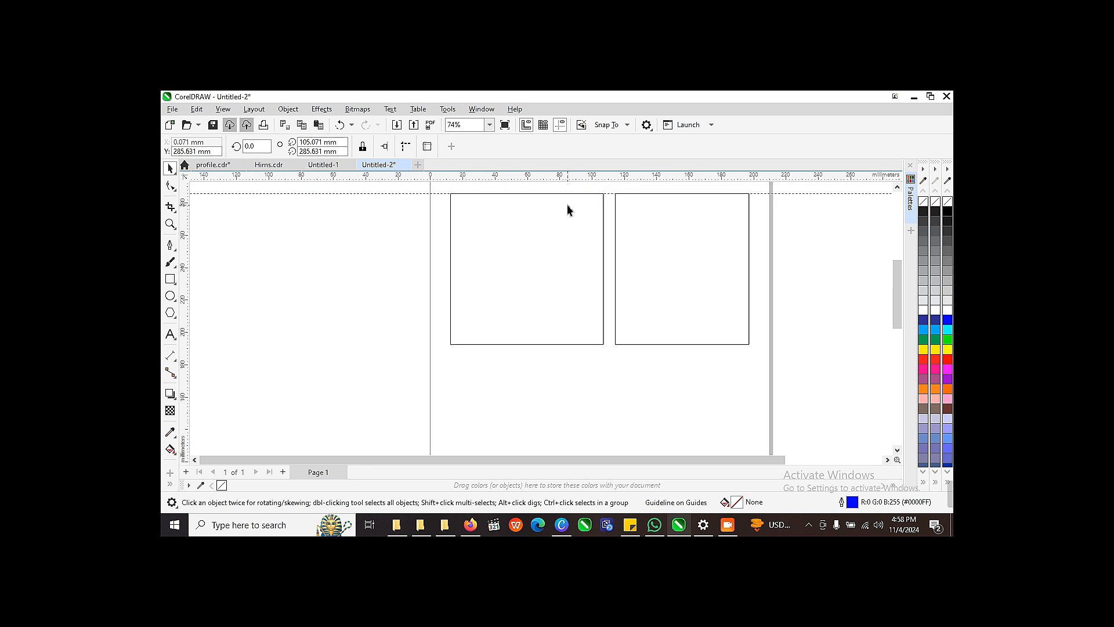
pyautogui.moveTo(582, 204); pyautogui.dragTo(584, 208)
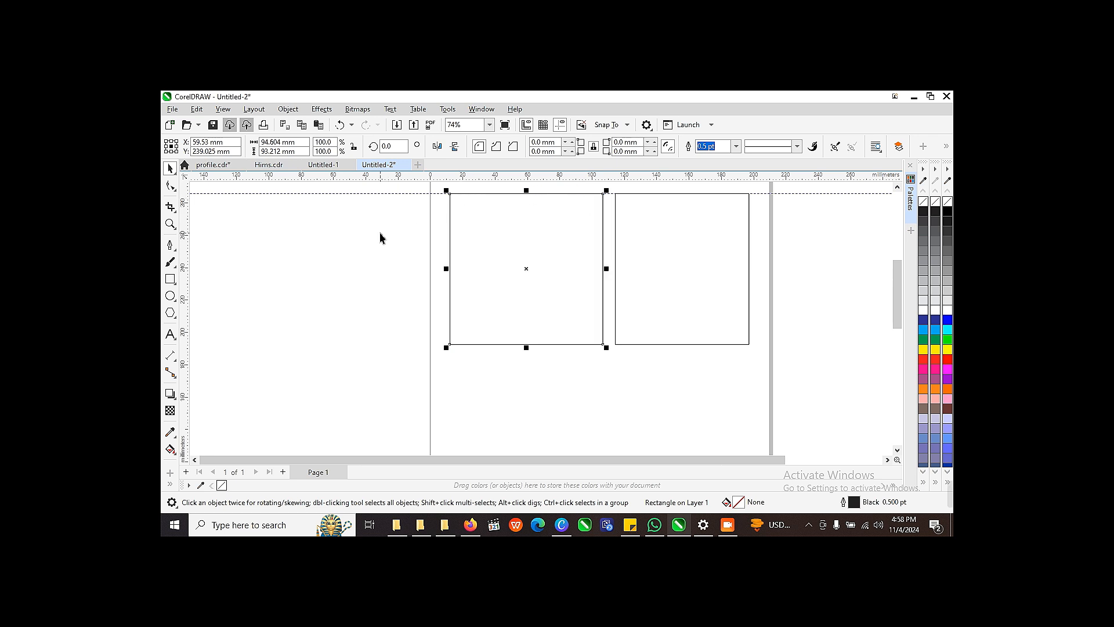
pyautogui.click(308, 250)
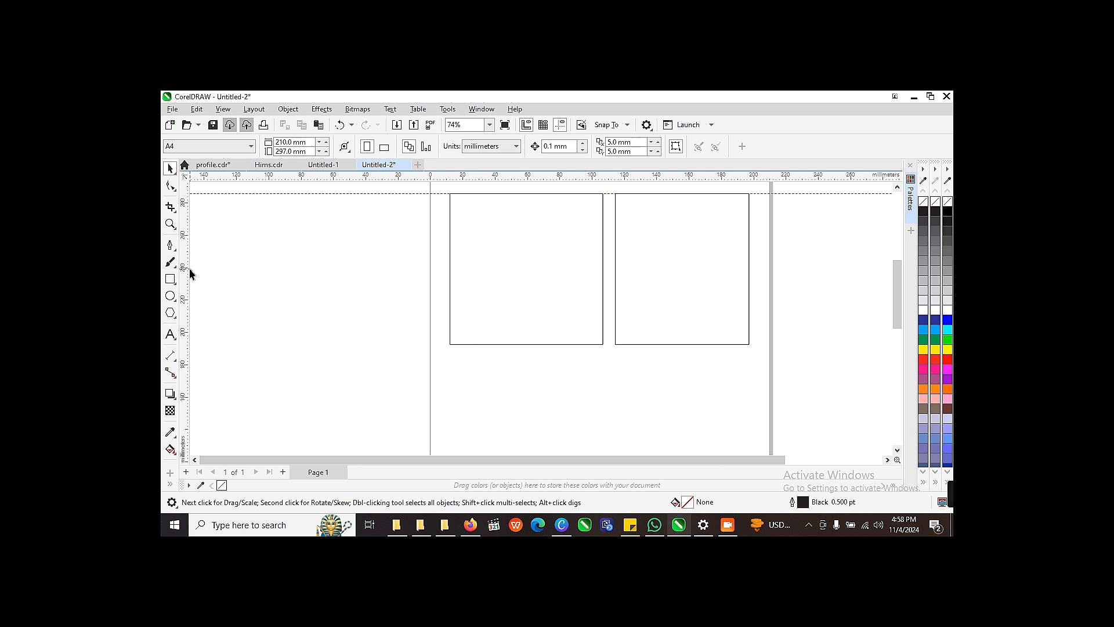
# Step: Add a vertical guideline along the left rectangle's left edge and move the right rectangle beneath the left one, aligned to that guideline
pyautogui.moveTo(191, 272); pyautogui.dragTo(450, 304)
pyautogui.click(615, 281)
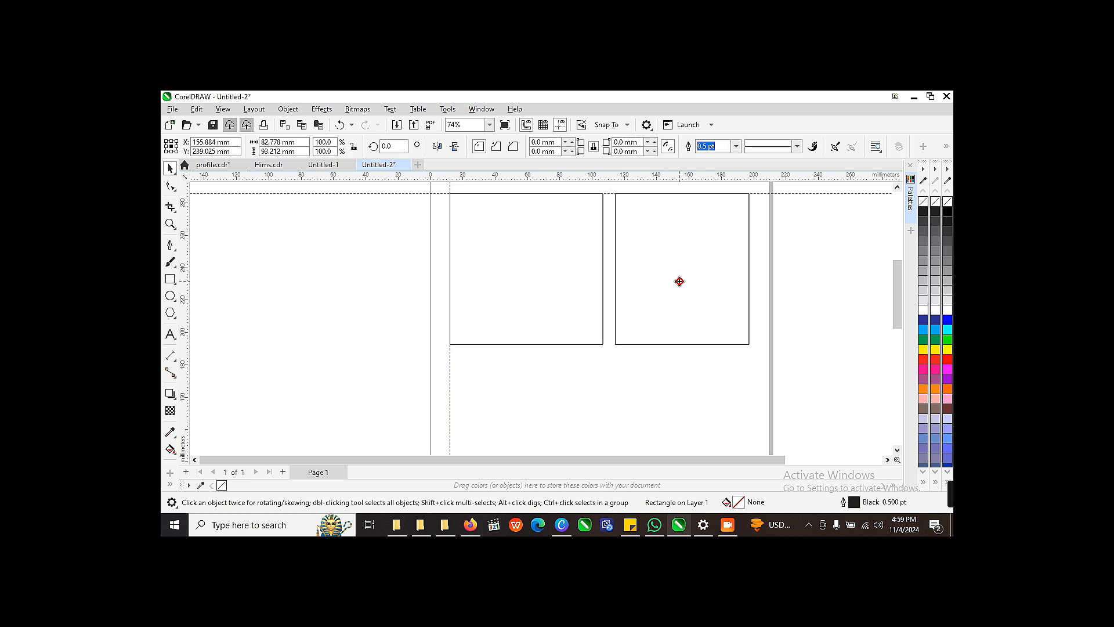
pyautogui.moveTo(680, 281); pyautogui.dragTo(515, 445)
pyautogui.click(352, 418)
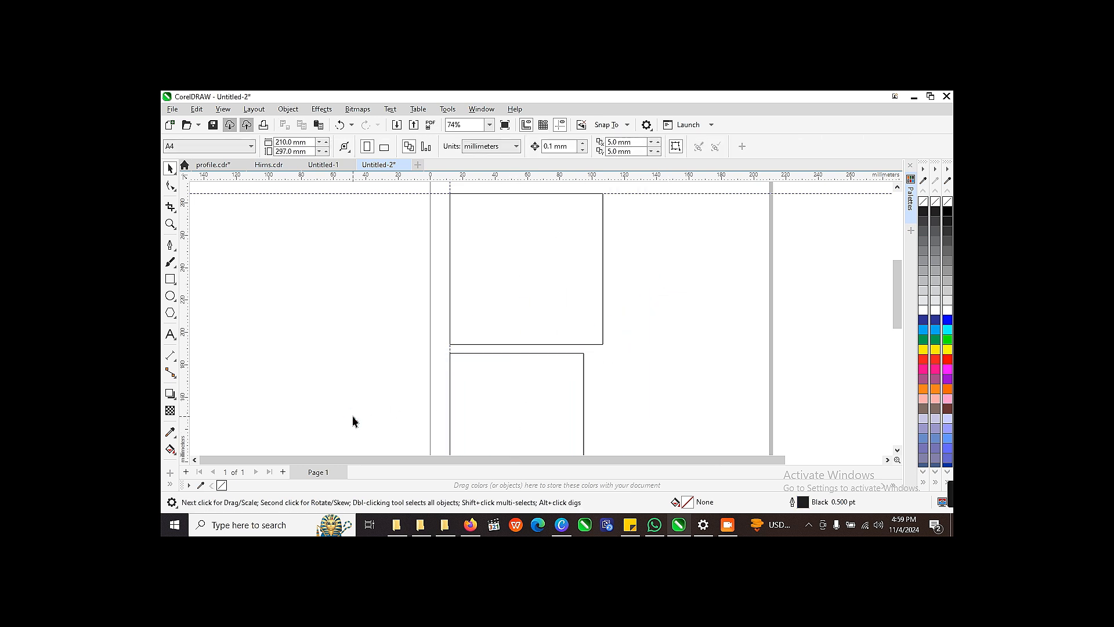
# Step: Fill the lower rectangle with dark blue and the upper rectangle with cyan (C:100 M:0 Y:0 K:0)
pyautogui.click(508, 353)
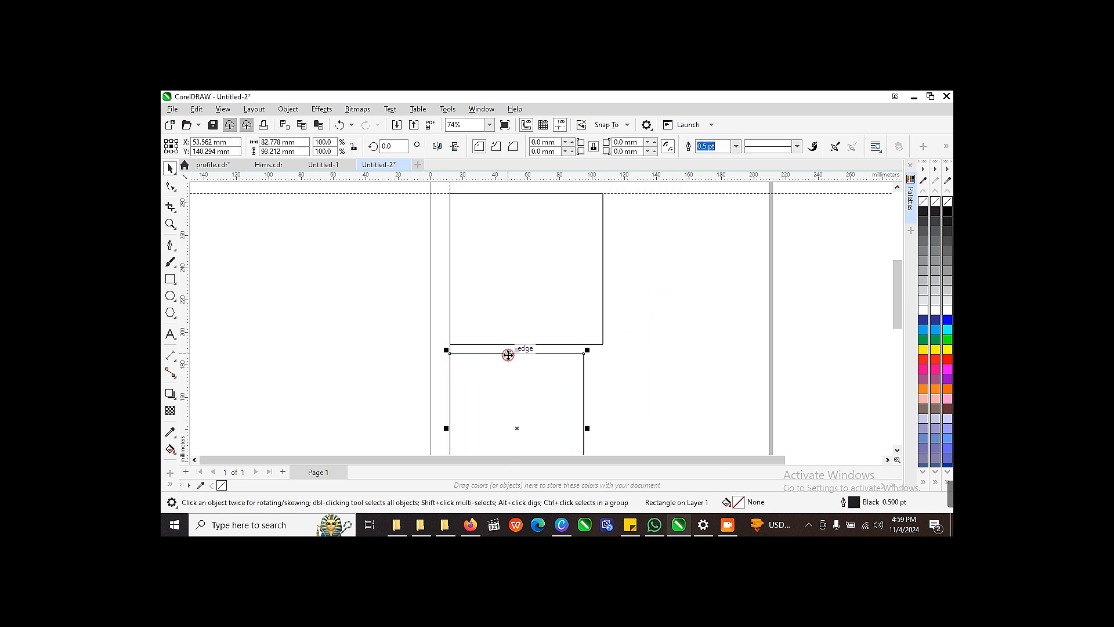
pyautogui.click(927, 319)
pyautogui.press('Tab')
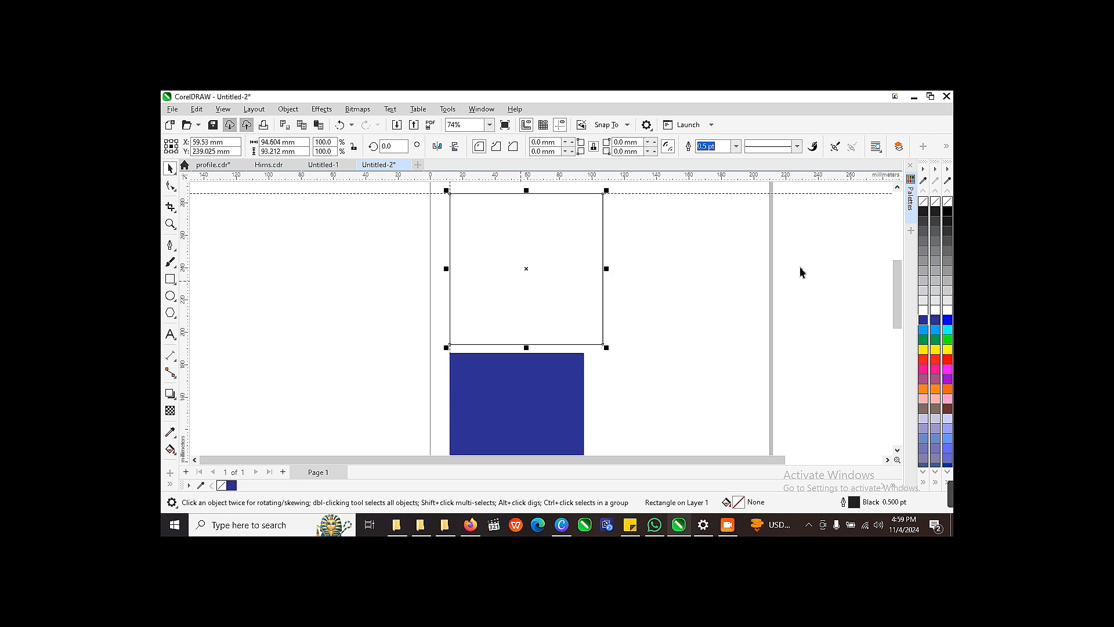
pyautogui.click(935, 329)
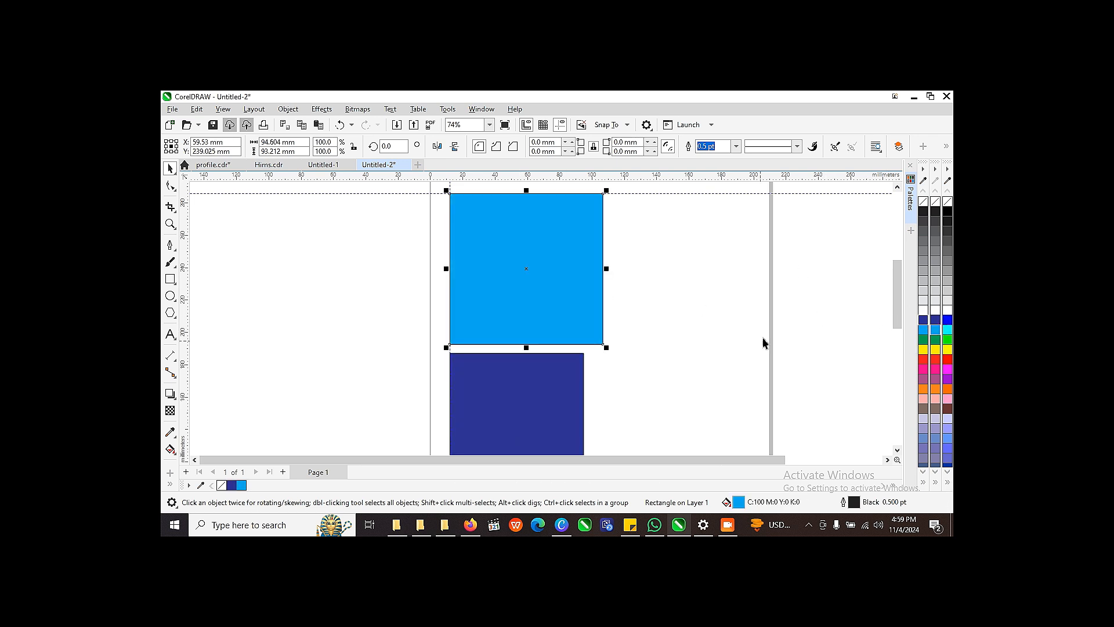
pyautogui.click(834, 352)
pyautogui.scroll(-2, 833, 352)
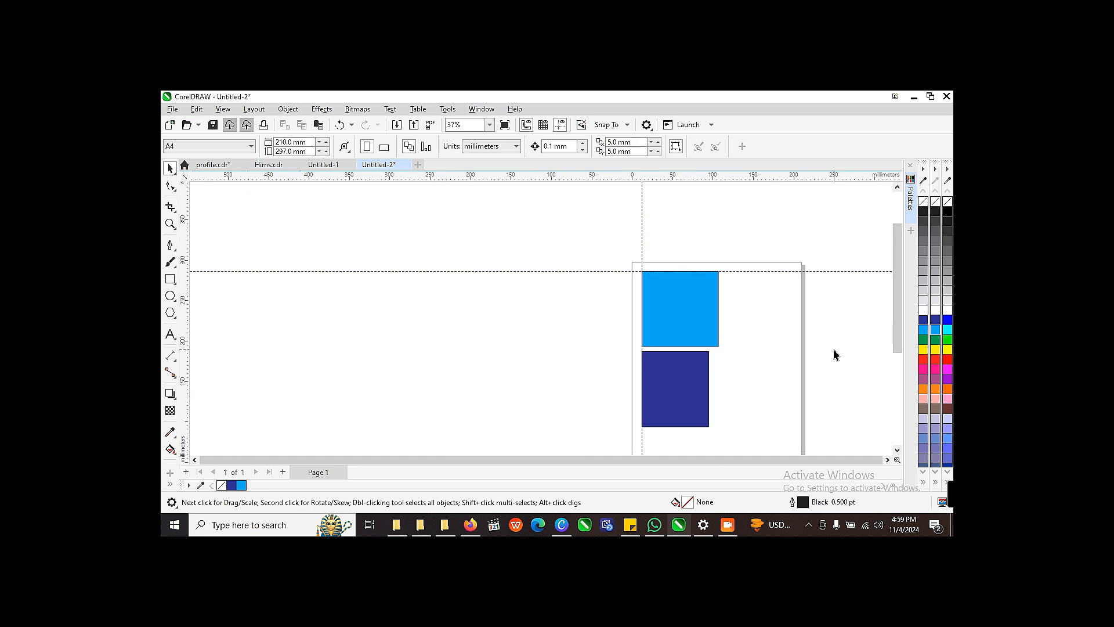
# Step: Add three new blank pages after page 1
pyautogui.moveTo(897, 307); pyautogui.dragTo(897, 324)
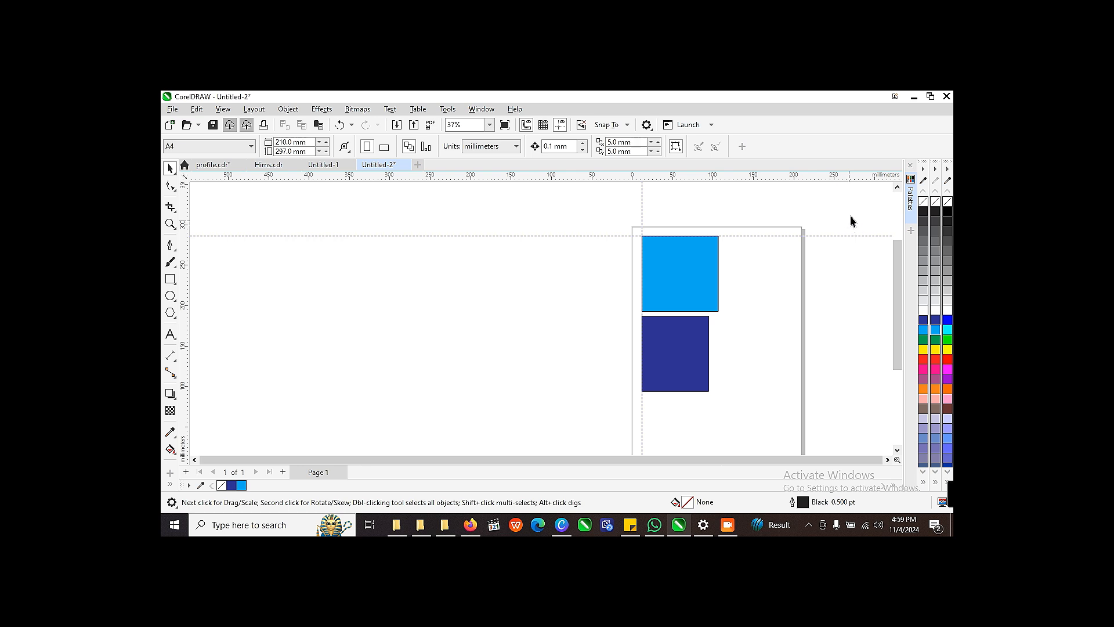
pyautogui.moveTo(896, 281); pyautogui.dragTo(896, 351)
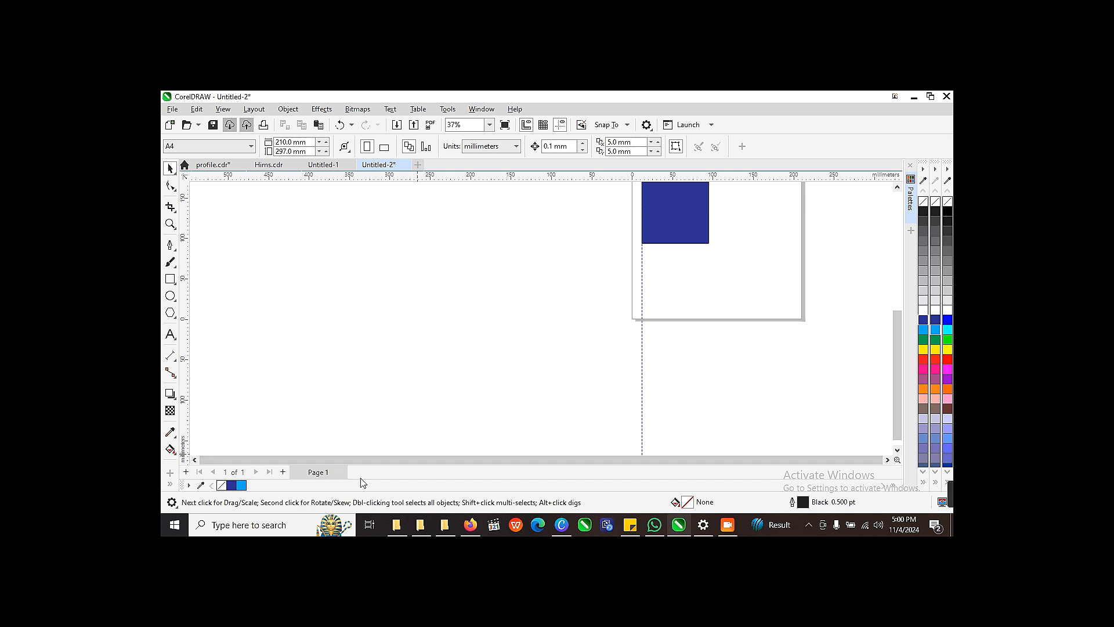
pyautogui.click(282, 472)
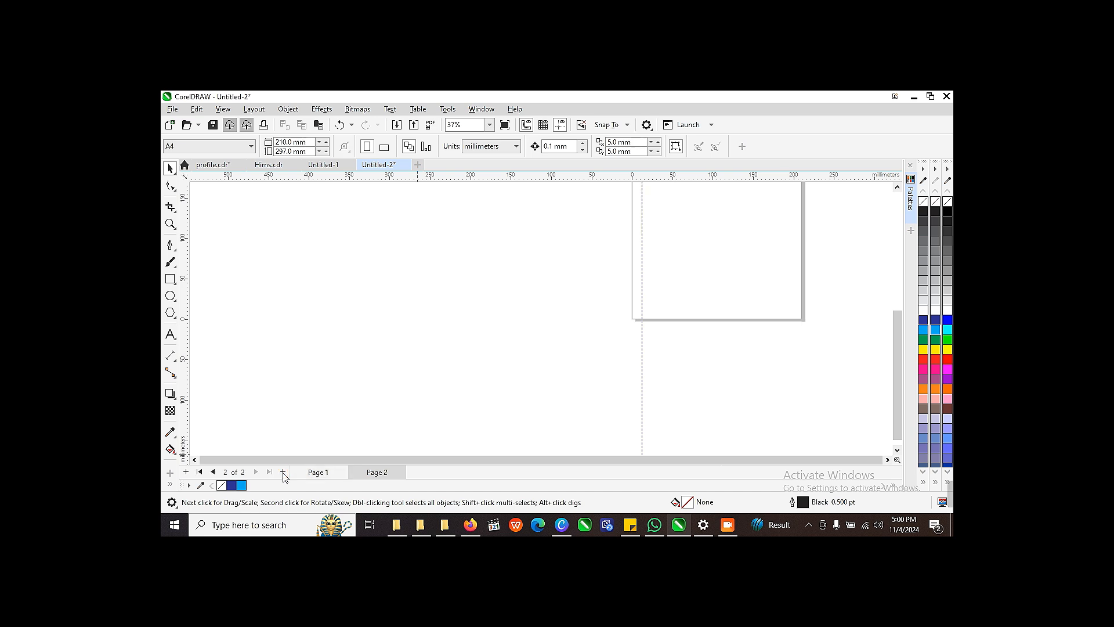
pyautogui.click(283, 473)
pyautogui.click(282, 472)
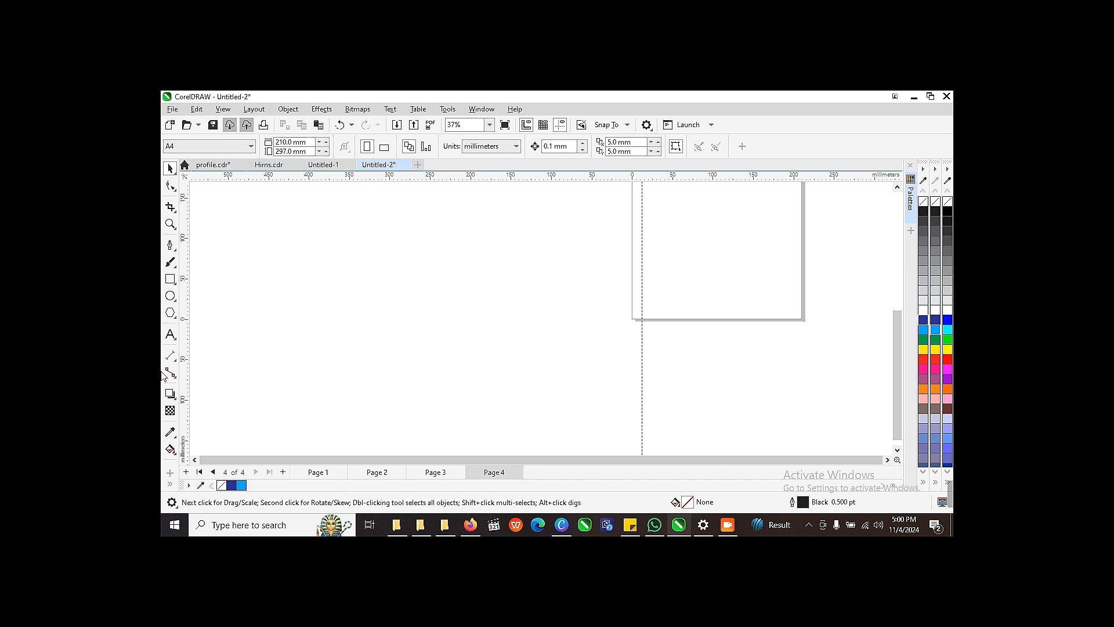
# Step: Draw a rectangle about 137 × 102 mm in the empty area to the left of page 4
pyautogui.click(171, 280)
pyautogui.moveTo(474, 263); pyautogui.dragTo(585, 345)
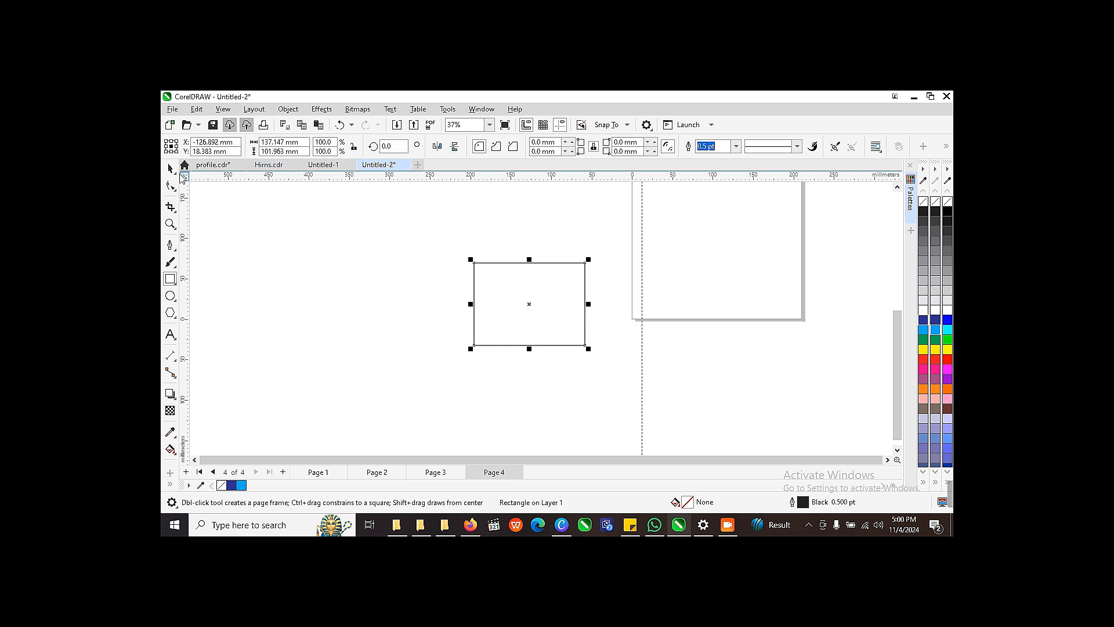
# Step: Fill the rectangle beside page 4 with yellow (C:0 M:0 Y:100 K:0)
pyautogui.click(170, 168)
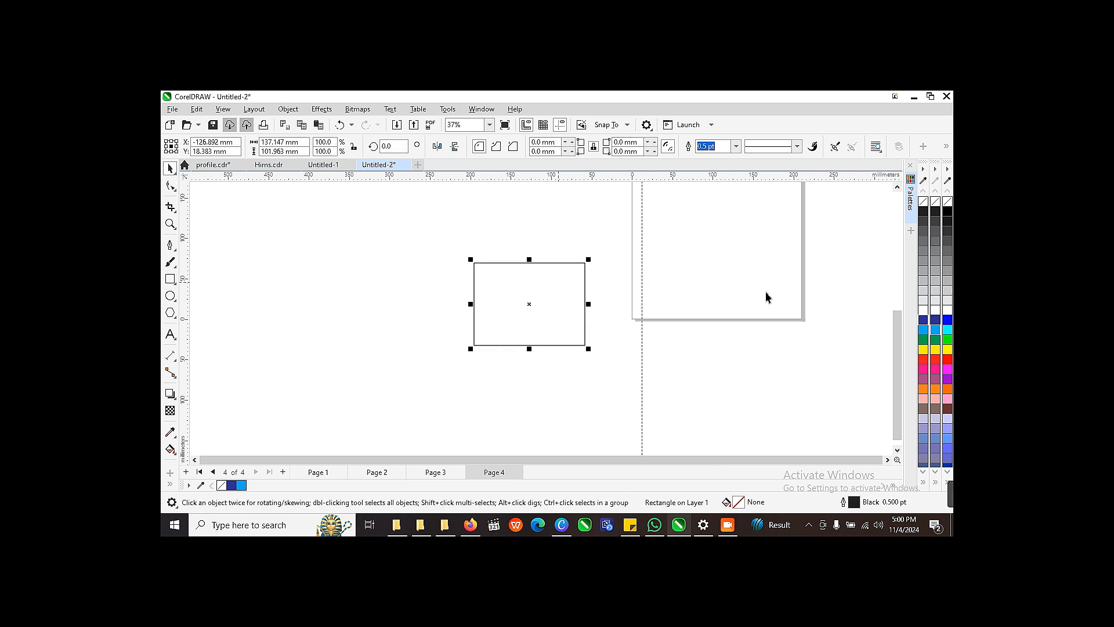
pyautogui.click(923, 350)
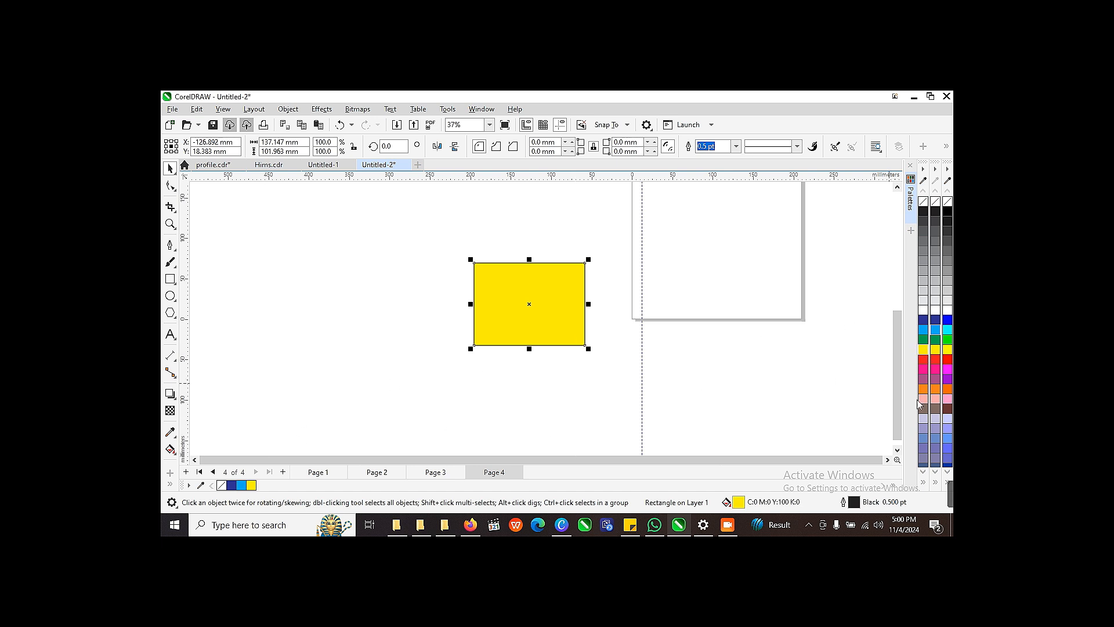
# Step: Switch to page 1 to view its coloured rectangles, and return to the yellow rectangle on page 4
pyautogui.moveTo(898, 406); pyautogui.dragTo(875, 348)
pyautogui.click(311, 473)
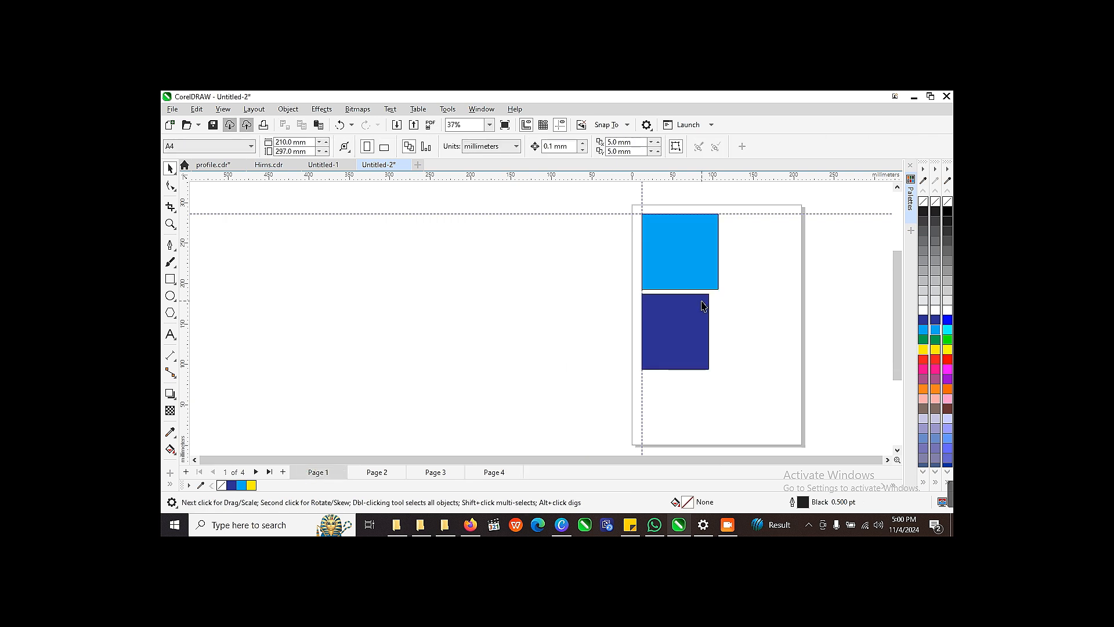
pyautogui.click(498, 475)
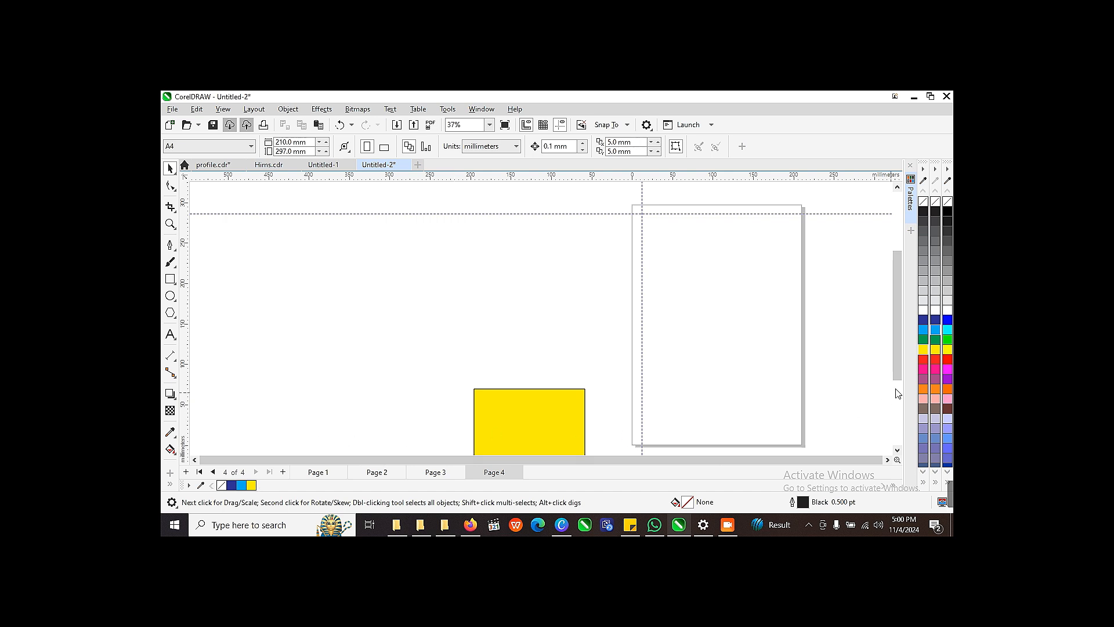
pyautogui.moveTo(897, 367); pyautogui.dragTo(896, 415)
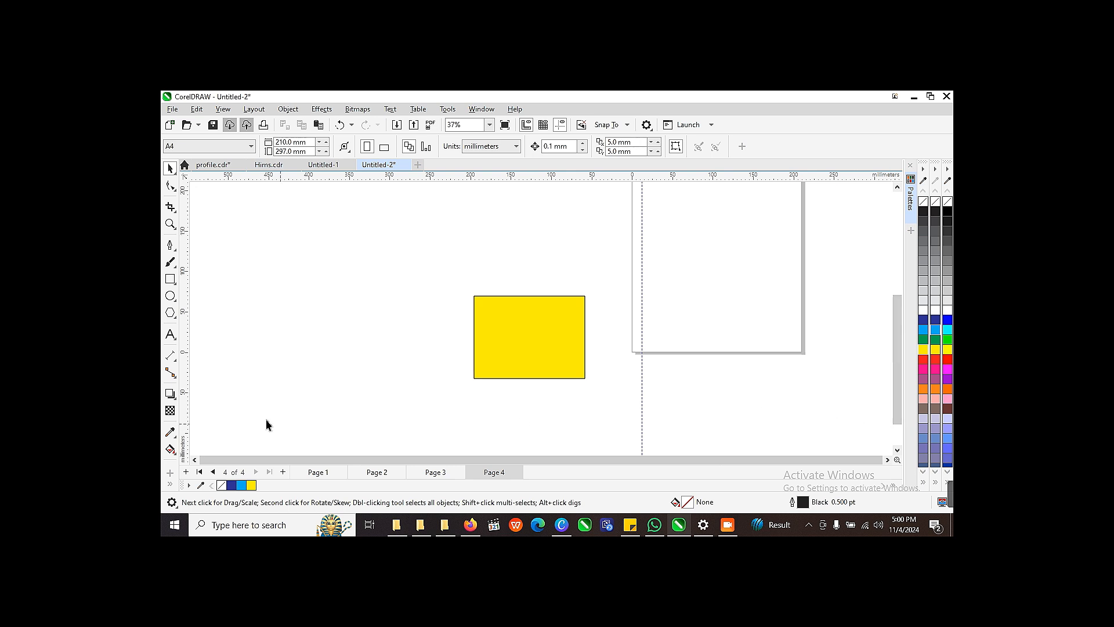
# Step: Draw a rectangle about 128 × 138 mm overlapping the lower-left corner of page 4, beside the yellow rectangle
pyautogui.click(170, 279)
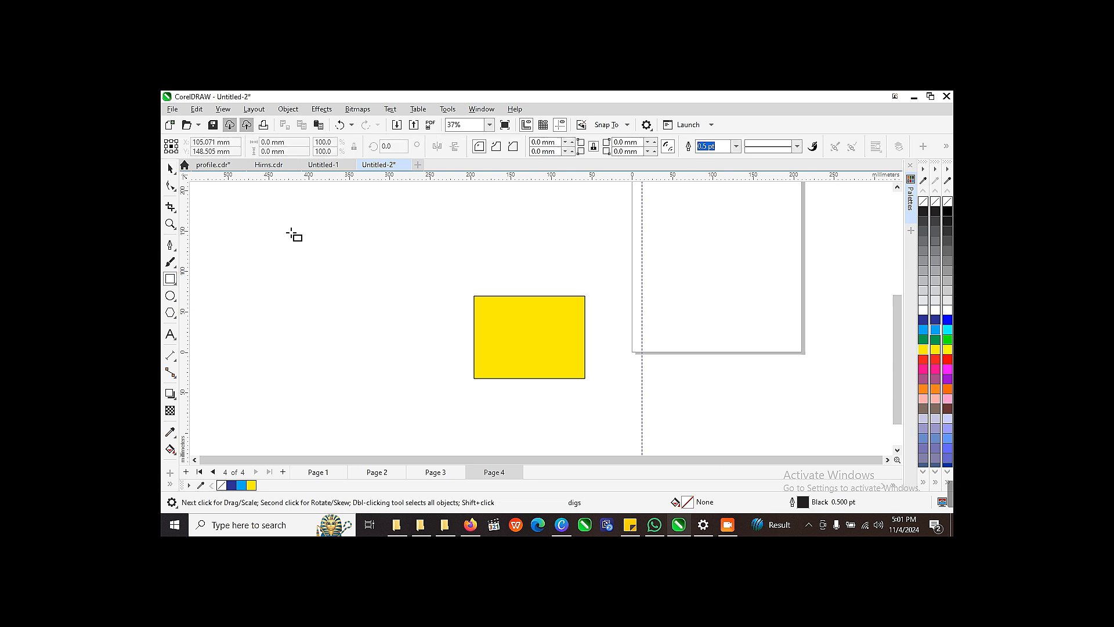
pyautogui.moveTo(616, 269); pyautogui.dragTo(718, 381)
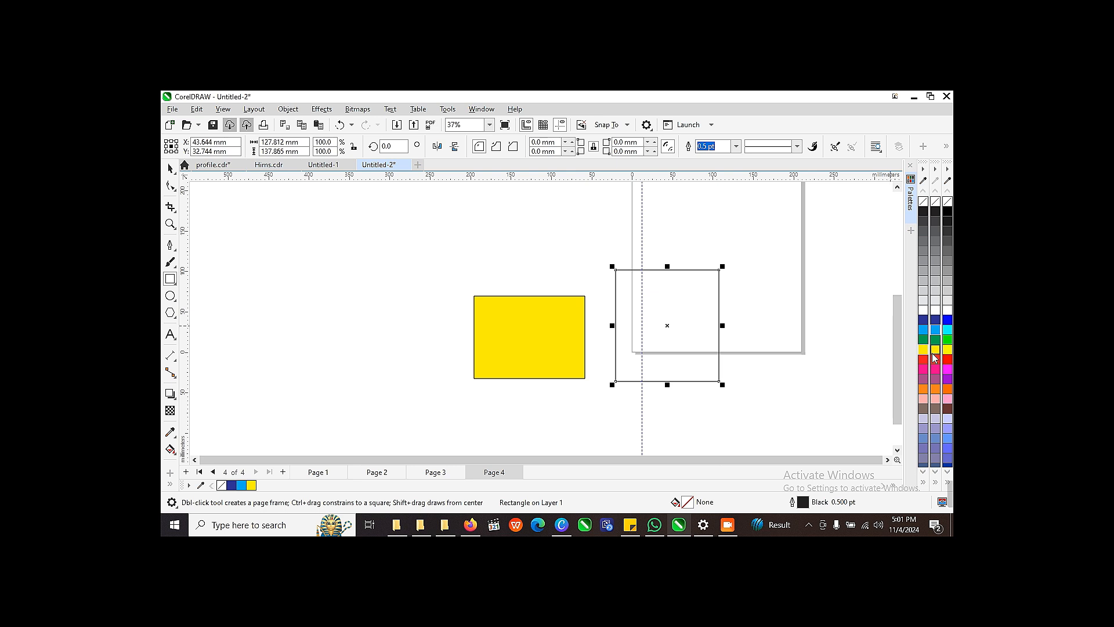
pyautogui.scroll(-5, 935, 358)
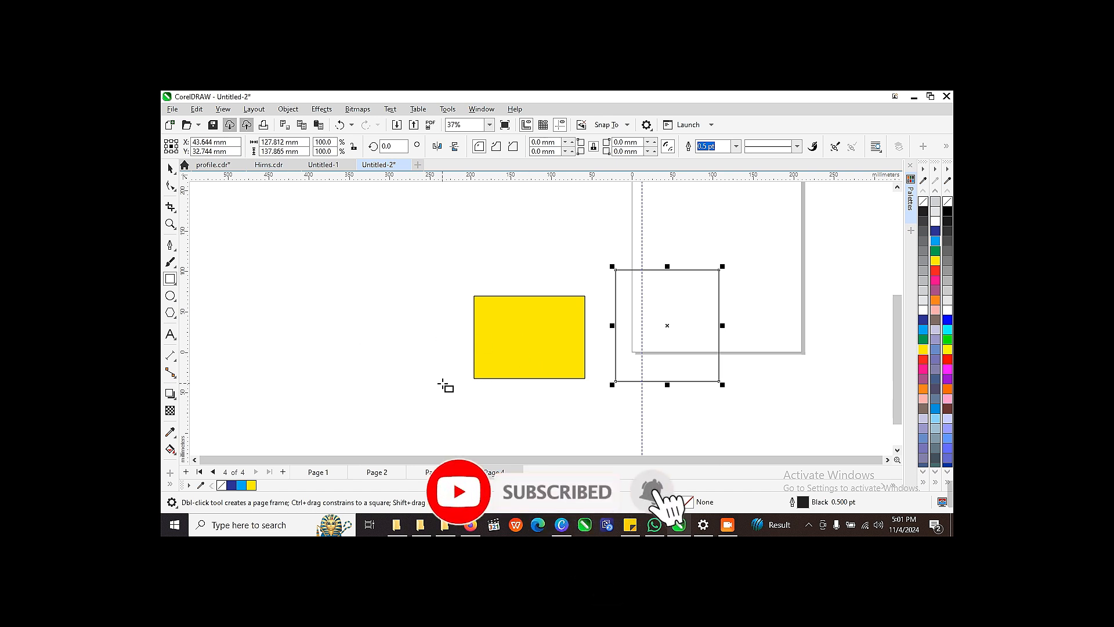
pyautogui.scroll(-2, 836, 399)
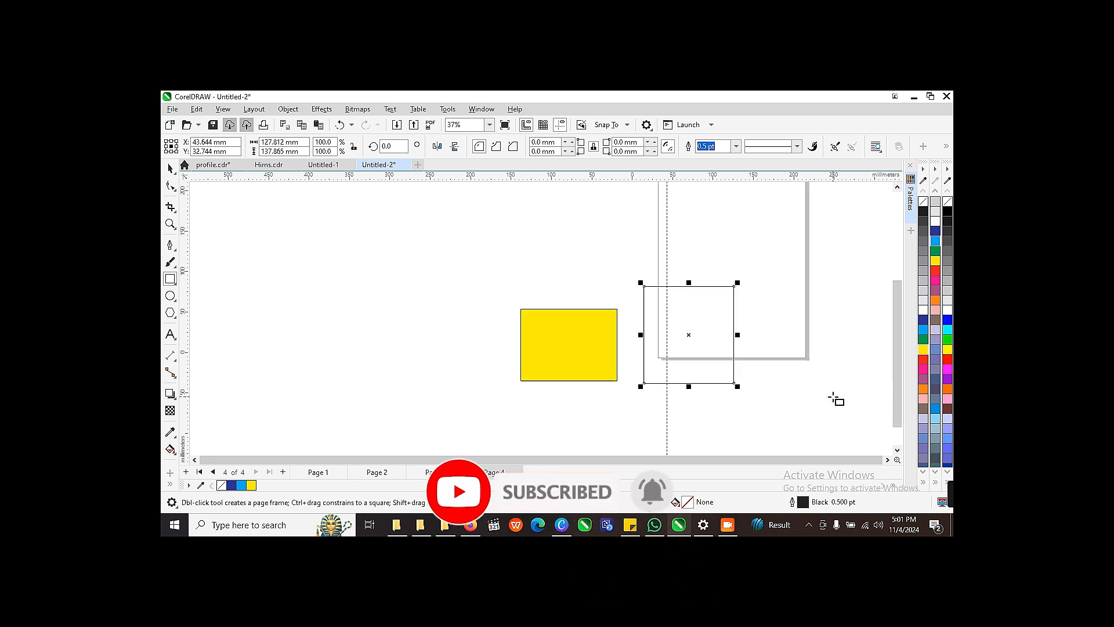